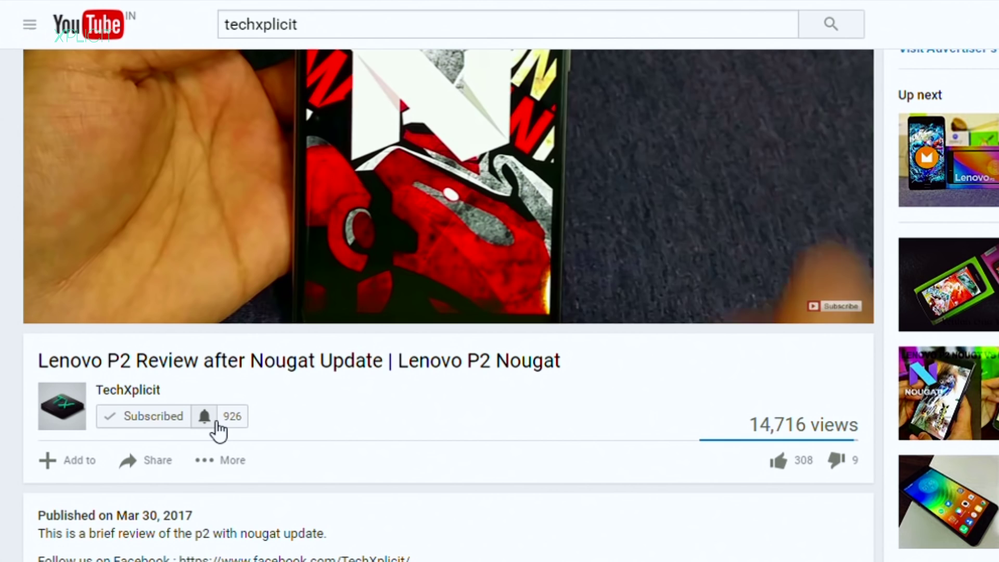
Step: Choose 'Send me all notifications' for the TechXplicit channel and save it
click(217, 420)
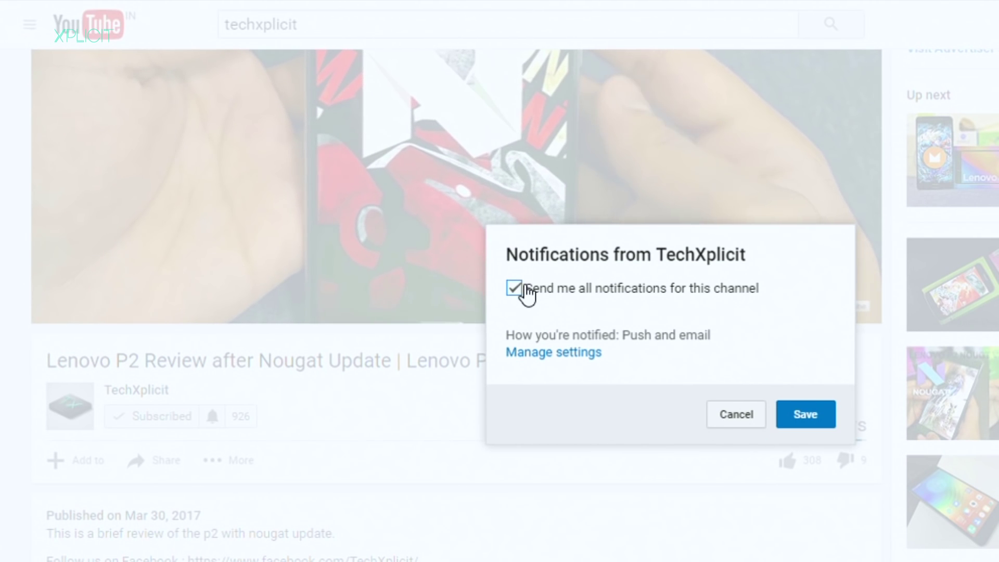
click(806, 415)
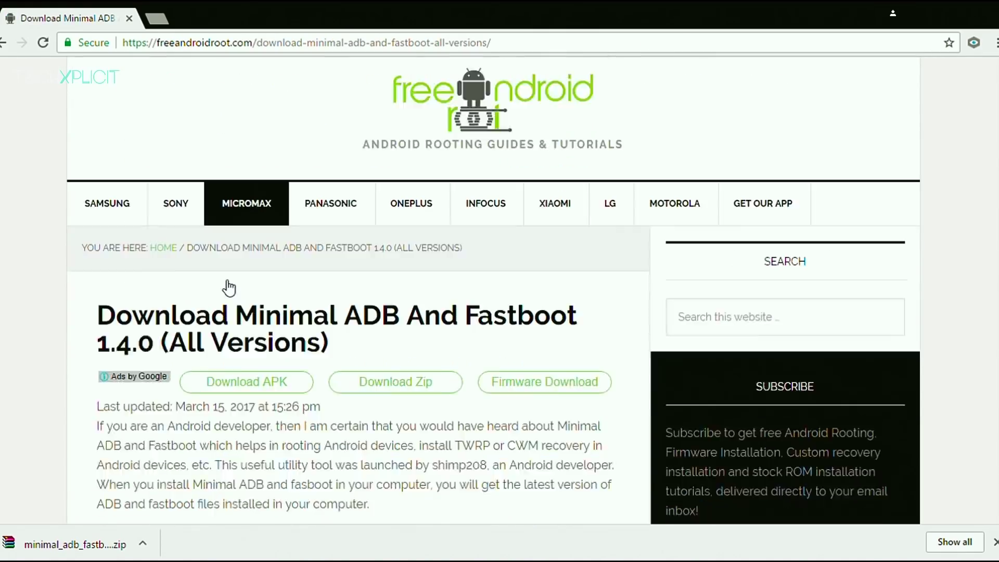
scroll(229, 287, down, 5)
scroll(222, 279, down, 8)
scroll(222, 279, down, 2)
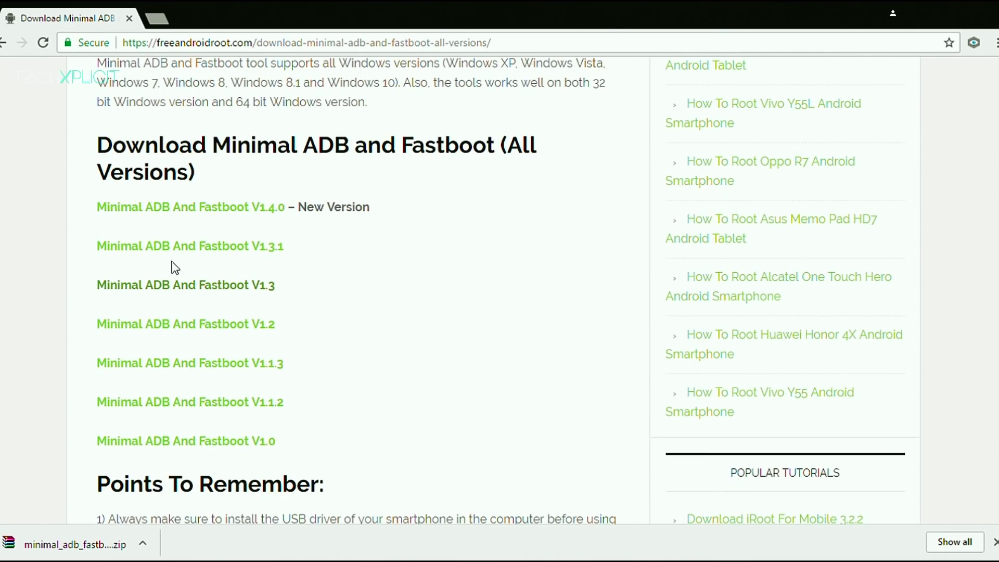
Step: Download the Minimal ADB And Fastboot V1.4.0 release from the freeandroidroot version list
click(193, 219)
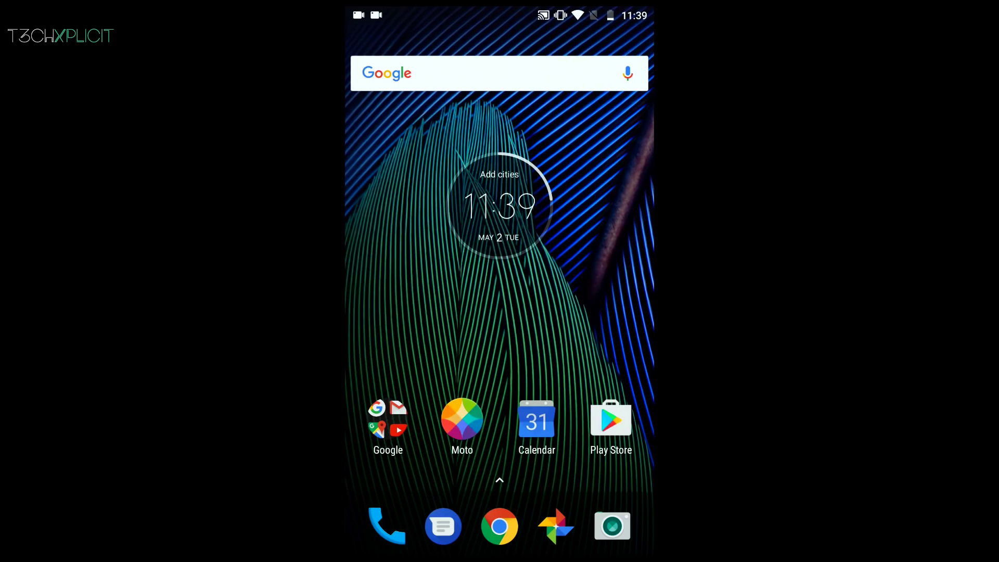
drag(500, 469, 499, 195)
scroll(499, 312, down, 5)
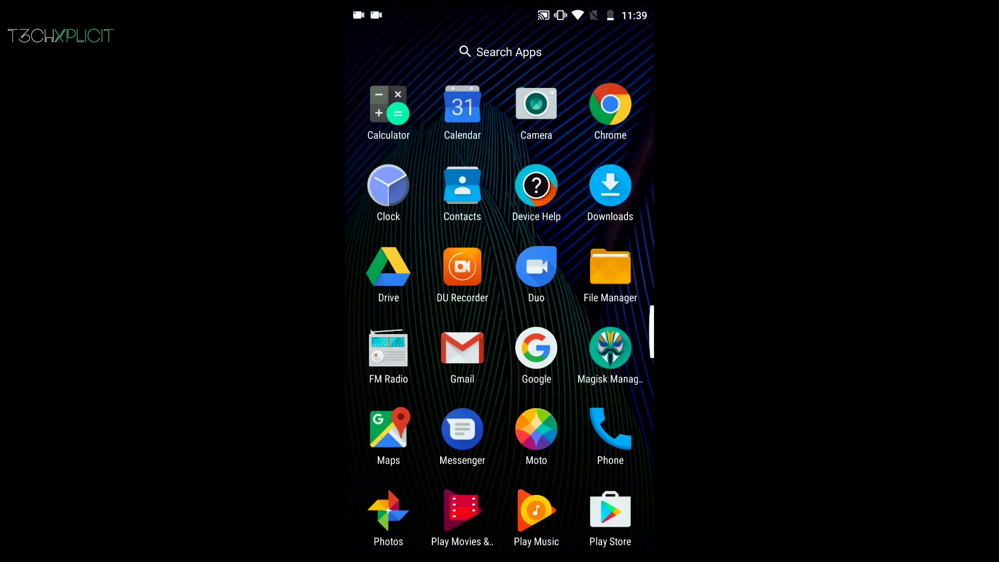
Step: Unlock developer mode via Build number in About phone, then enter Developer options
click(387, 511)
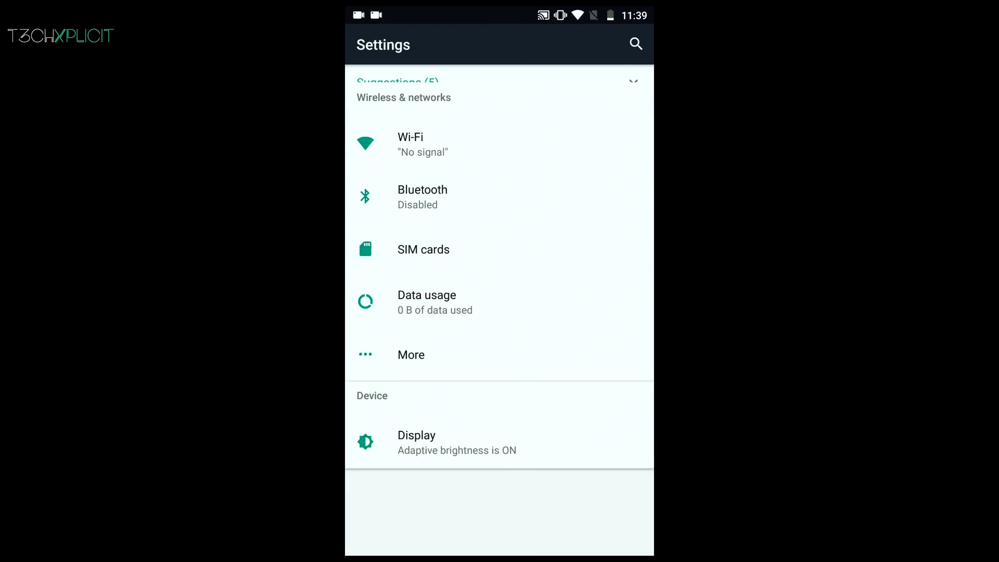
scroll(500, 312, down, 5)
scroll(500, 313, down, 4)
click(414, 526)
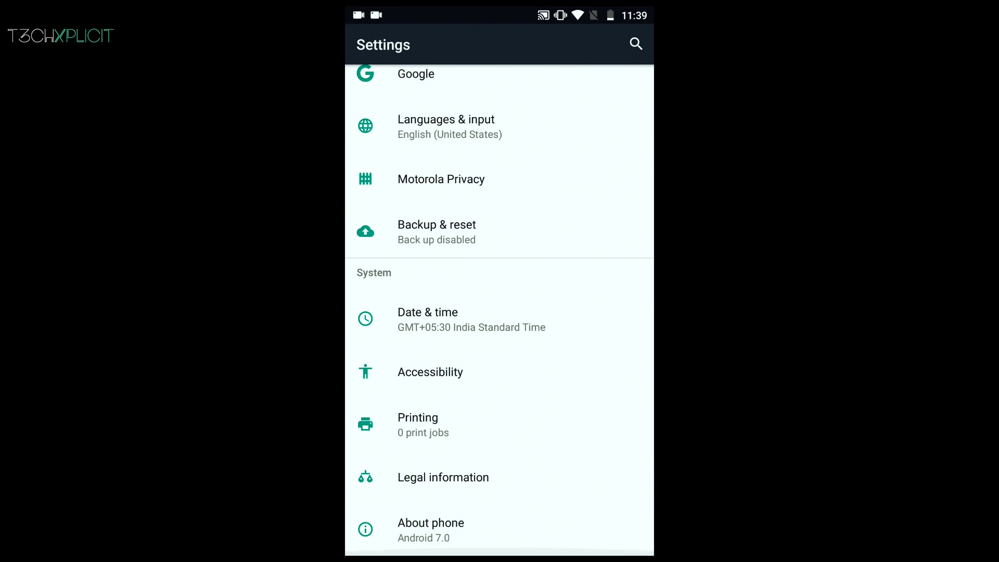
scroll(500, 313, down, 2)
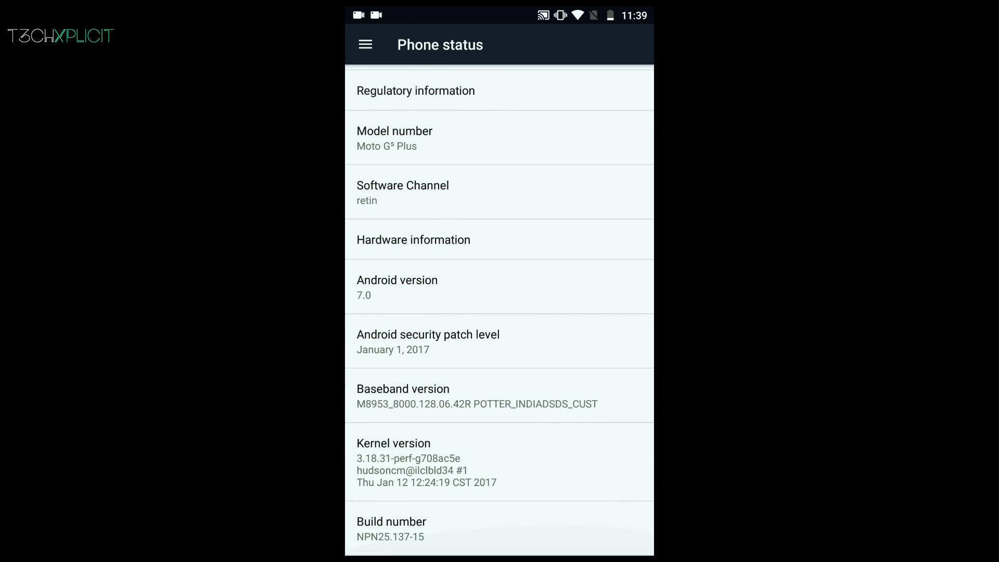
click(531, 527)
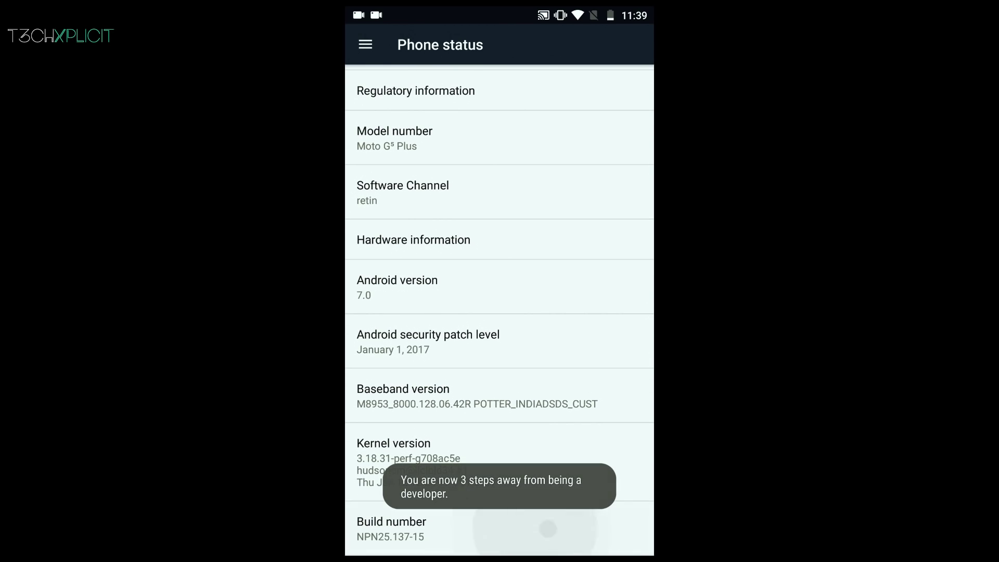
click(530, 527)
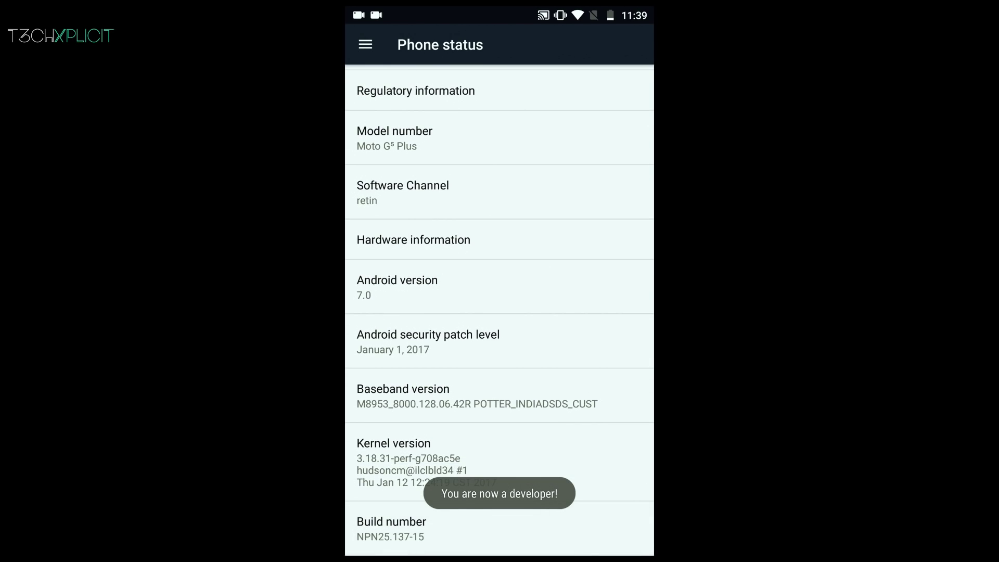
key(Escape)
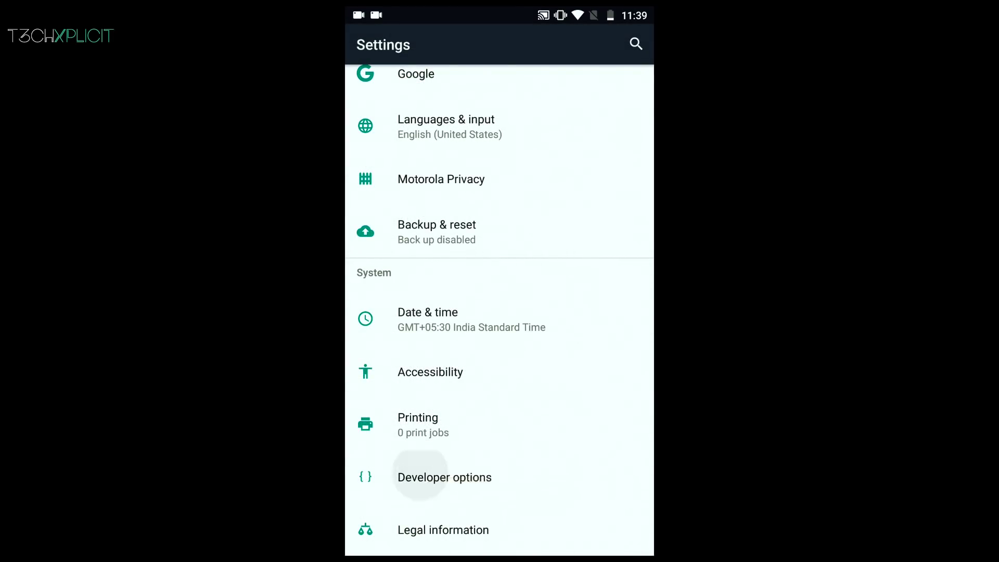
click(446, 475)
scroll(500, 335, down, 1)
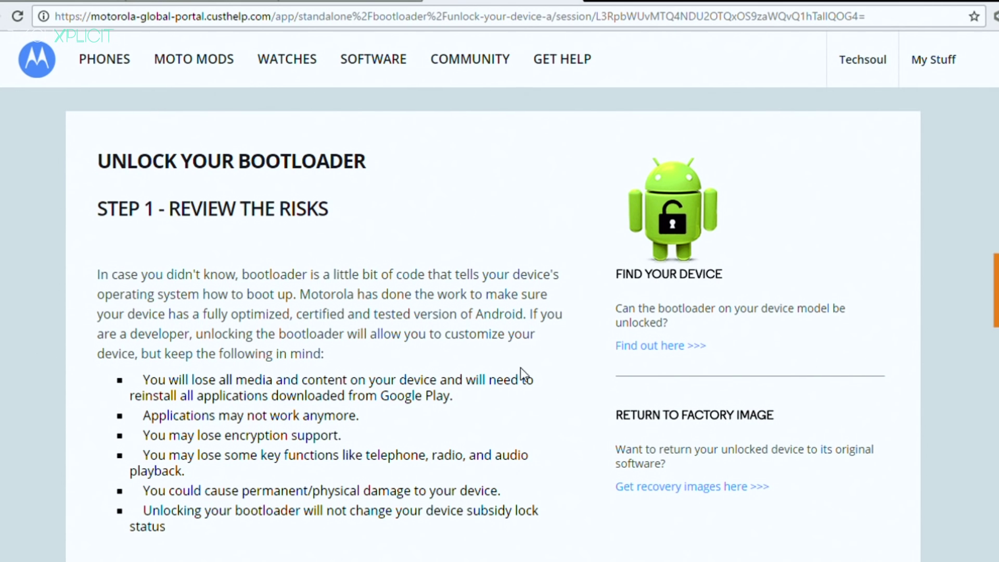
scroll(521, 368, down, 4)
scroll(520, 372, down, 3)
scroll(351, 357, down, 3)
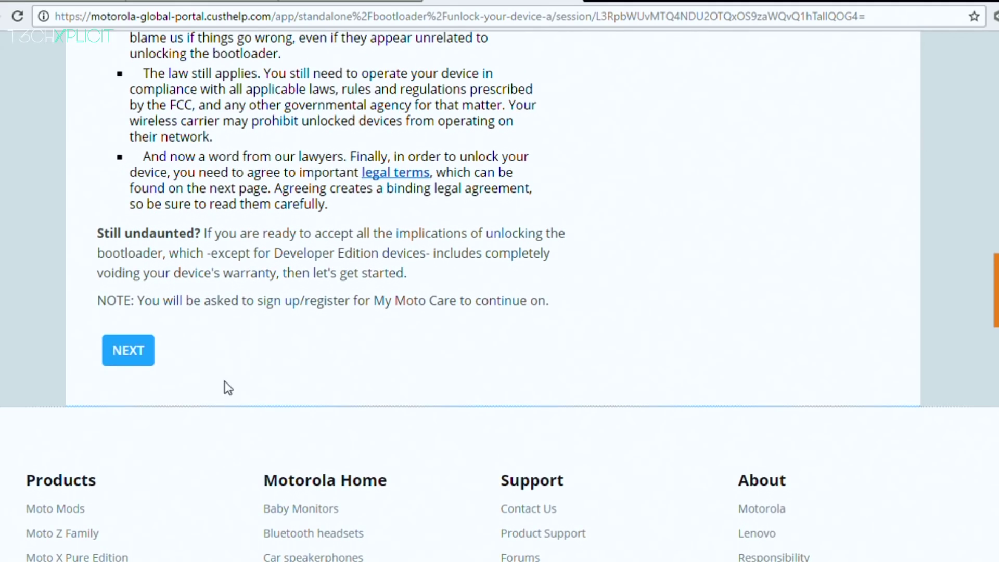
Step: Continue past the bootloader risk warnings with NEXT on the Unlock Your Bootloader page
click(105, 350)
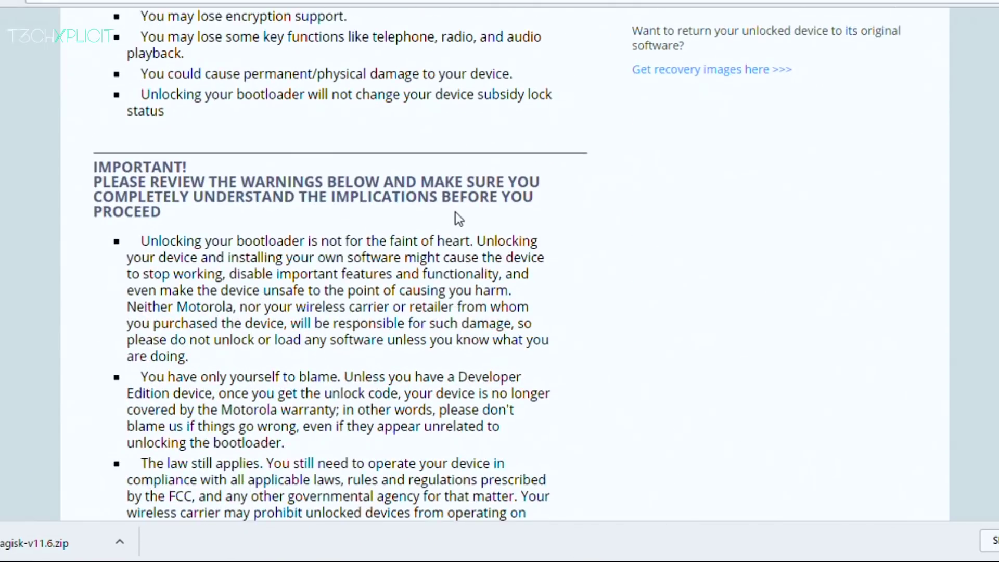
scroll(455, 212, down, 5)
scroll(313, 257, down, 2)
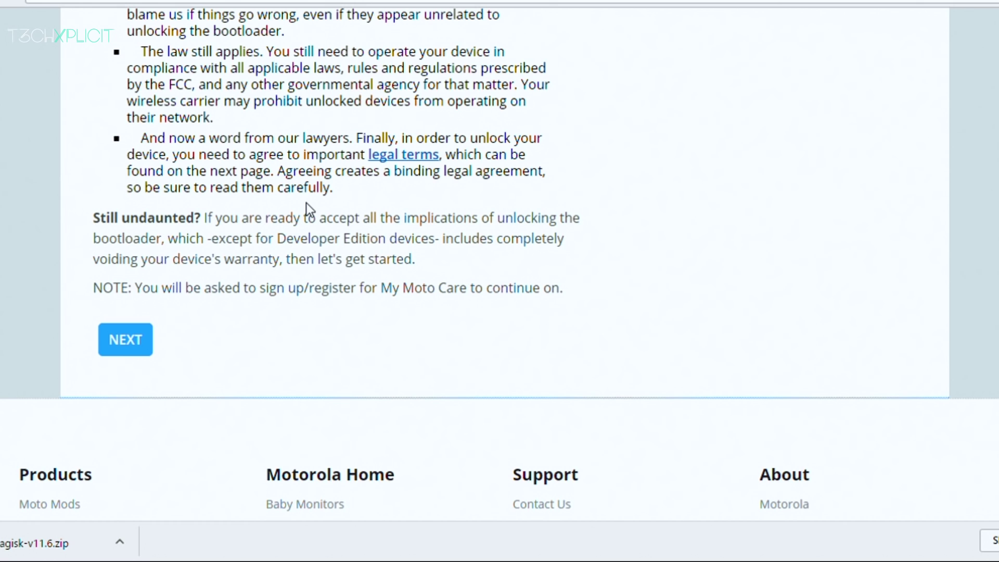
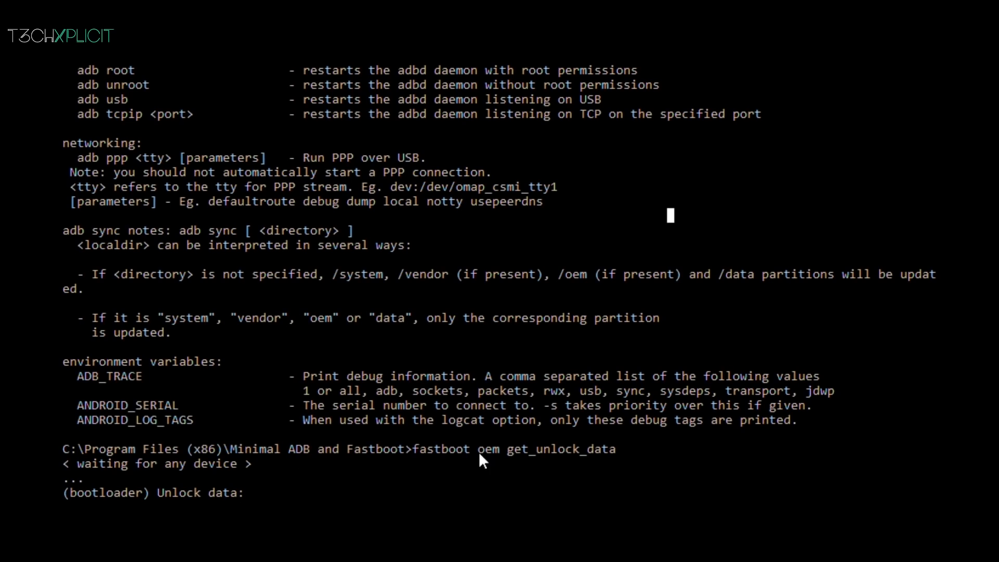
Step: Select the four bootloader unlock-data lines from fastboot oem get_unlock_data and copy them
drag(414, 450, 579, 442)
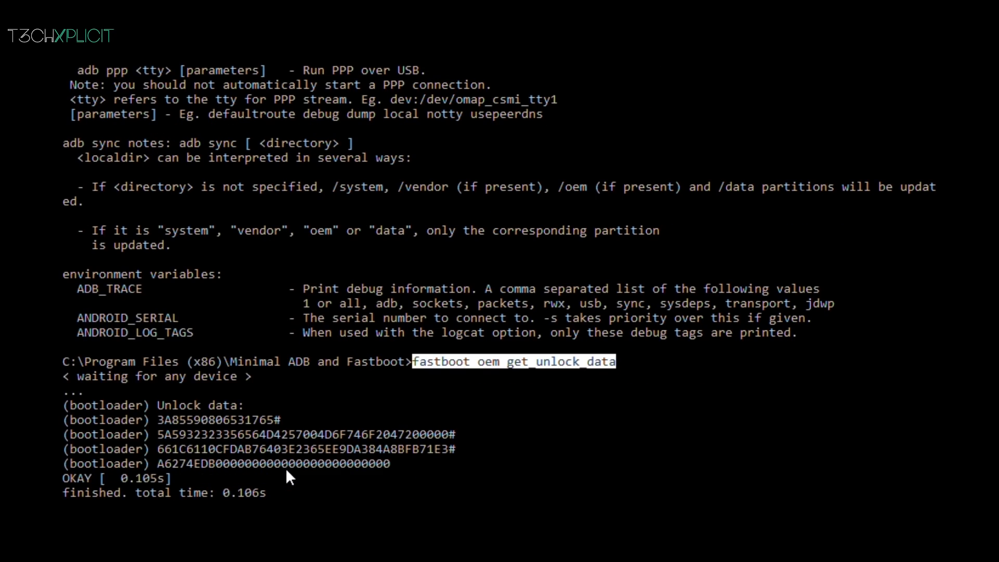
drag(157, 403, 381, 467)
right_click(396, 464)
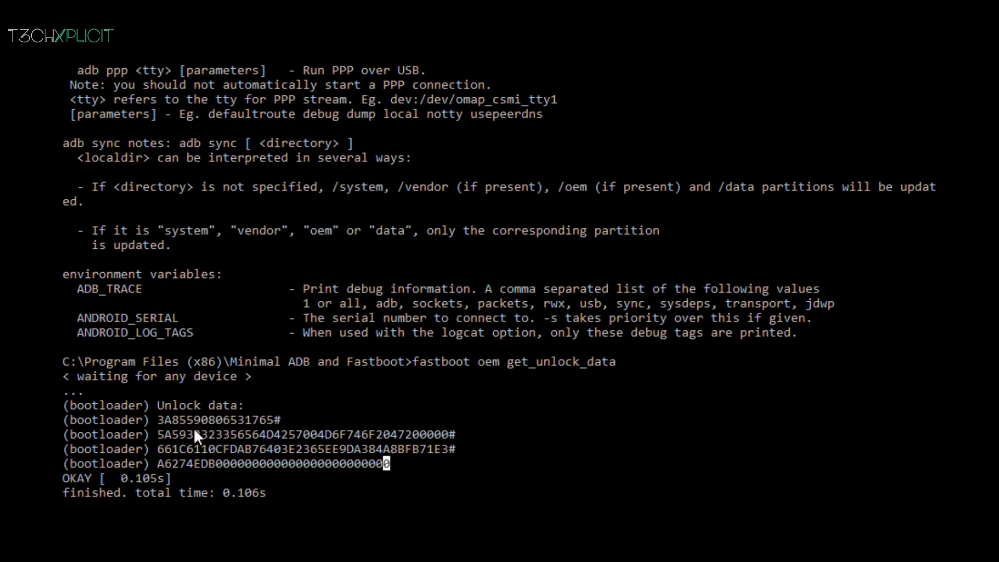
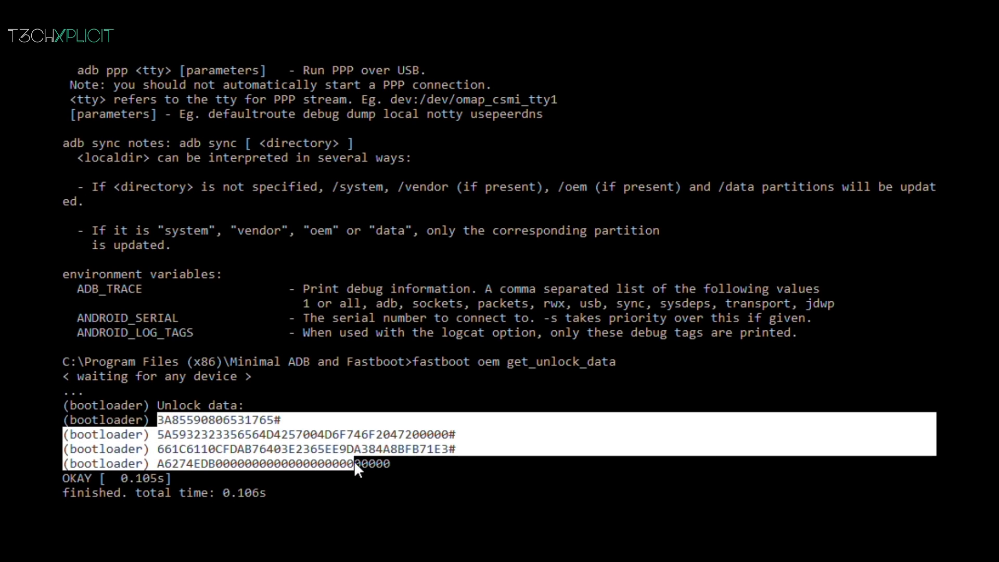
Step: Select the bootloader unlock data line and the example combined unlock string
click(161, 437)
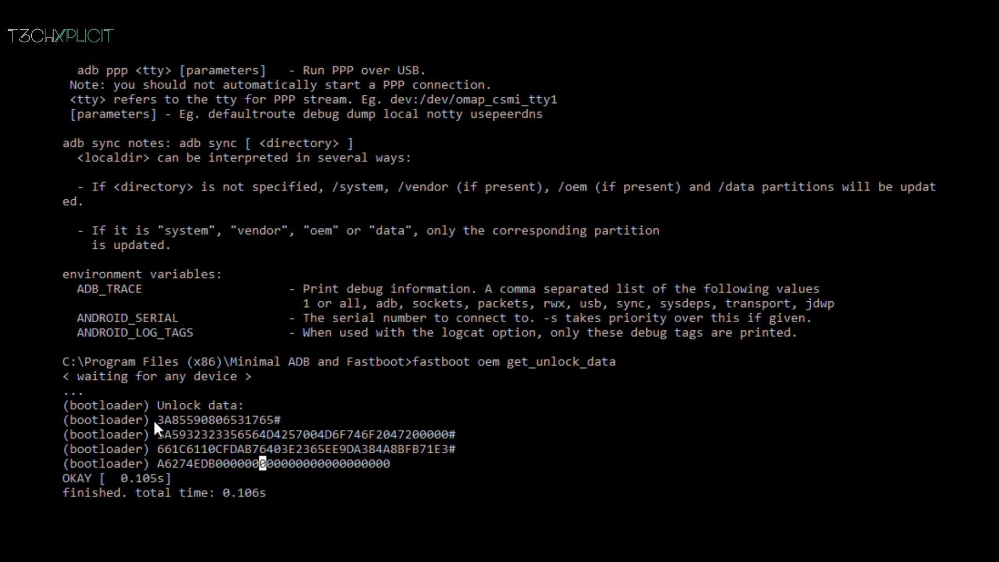
drag(164, 420, 233, 422)
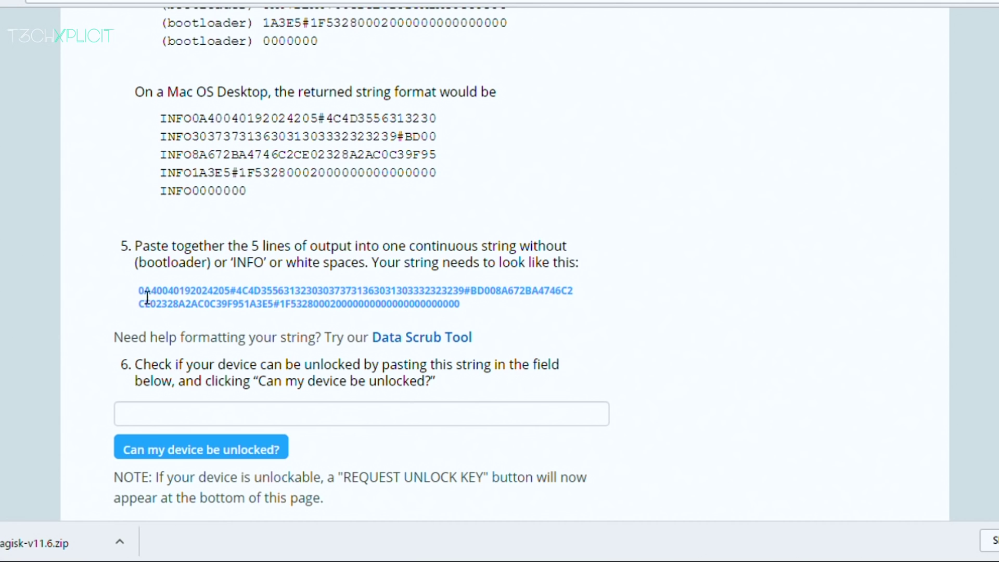
drag(139, 291, 487, 314)
Step: Paste the combined unlock data string into the eligibility field and check unlockability
key(ctrl+c)
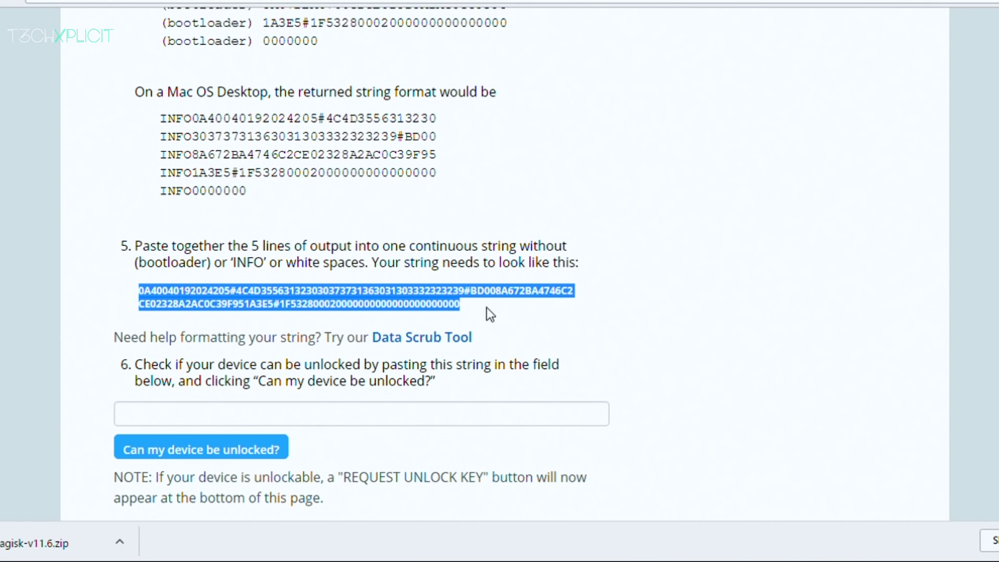
click(238, 419)
key(ctrl+v)
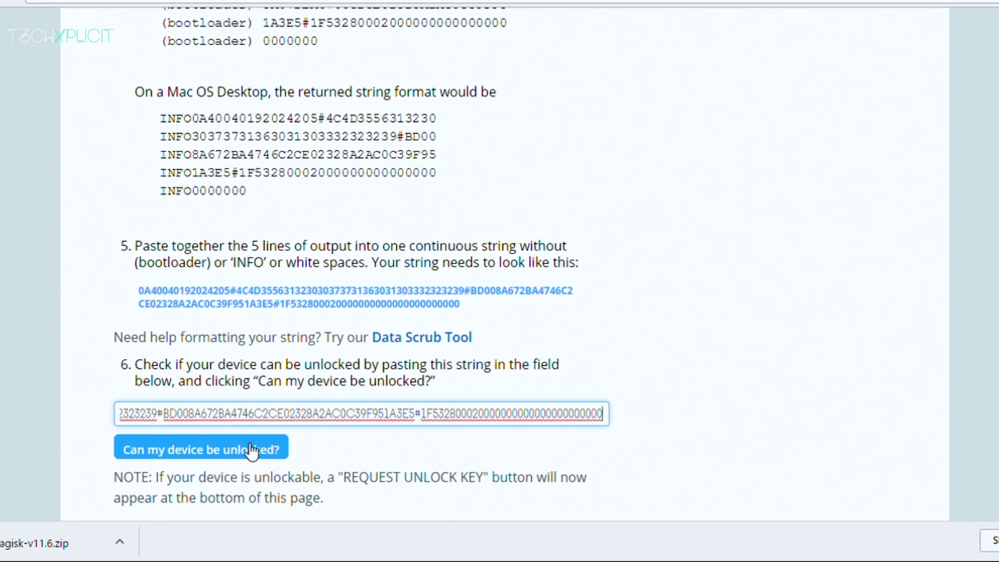
click(251, 450)
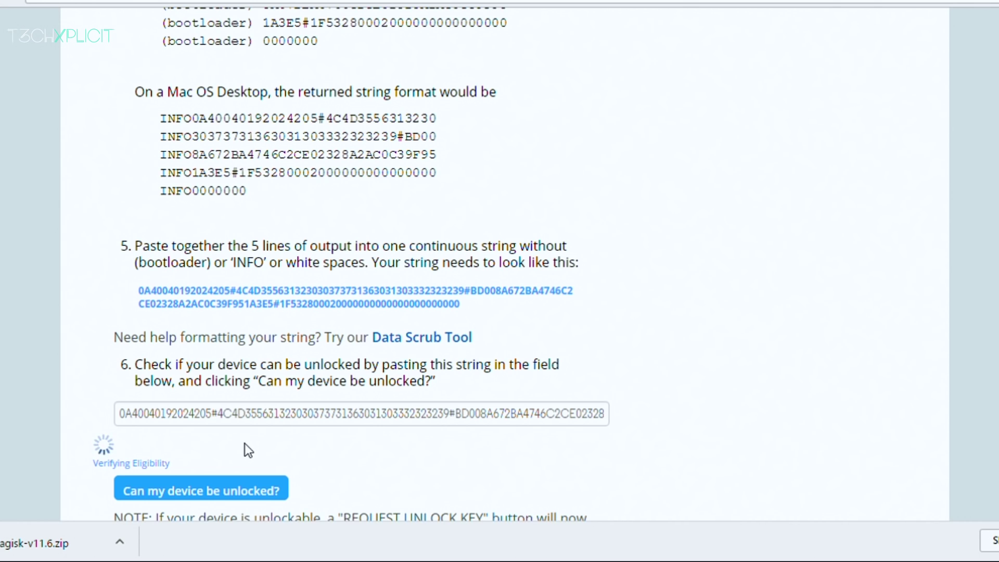
scroll(548, 295, down, 5)
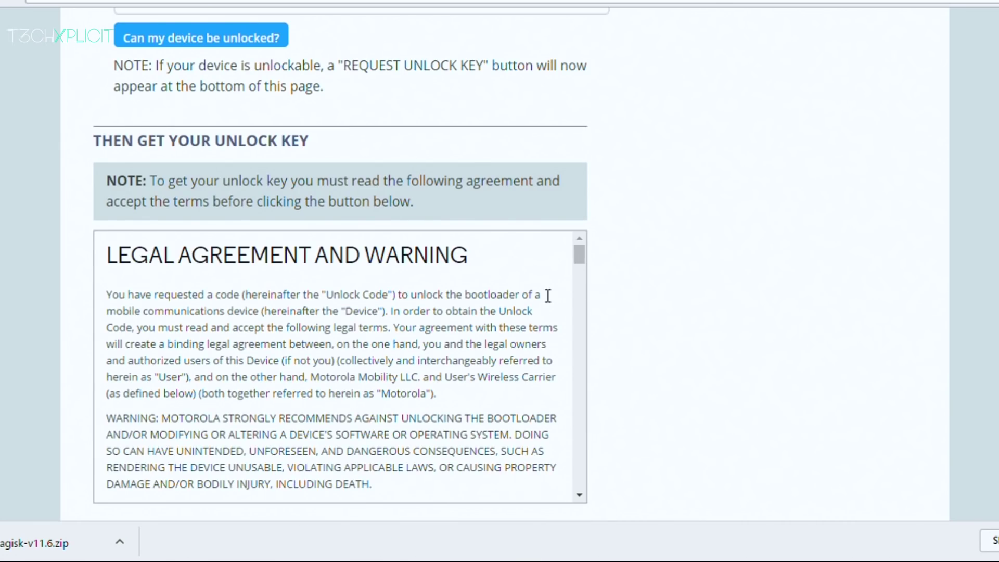
scroll(547, 295, down, 3)
scroll(428, 303, down, 3)
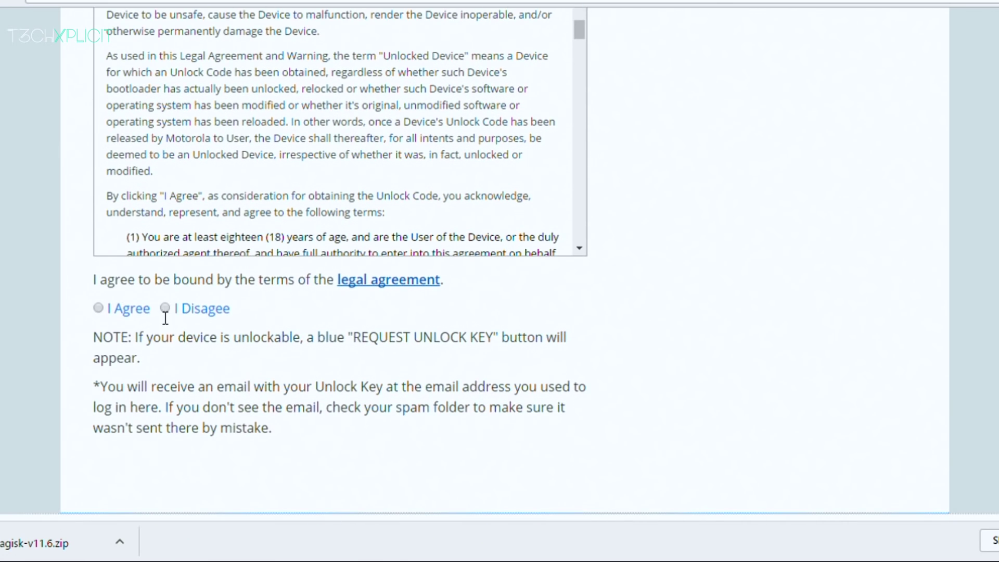
scroll(101, 316, down, 4)
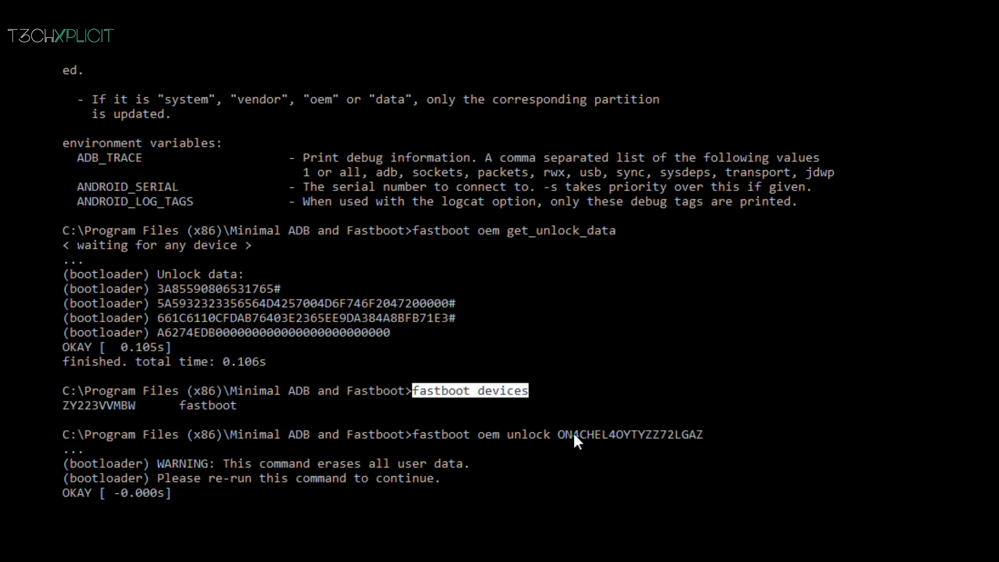
Step: Copy the 'fastboot oem unlock' command with its key to the prompt and run it again
drag(251, 432, 539, 431)
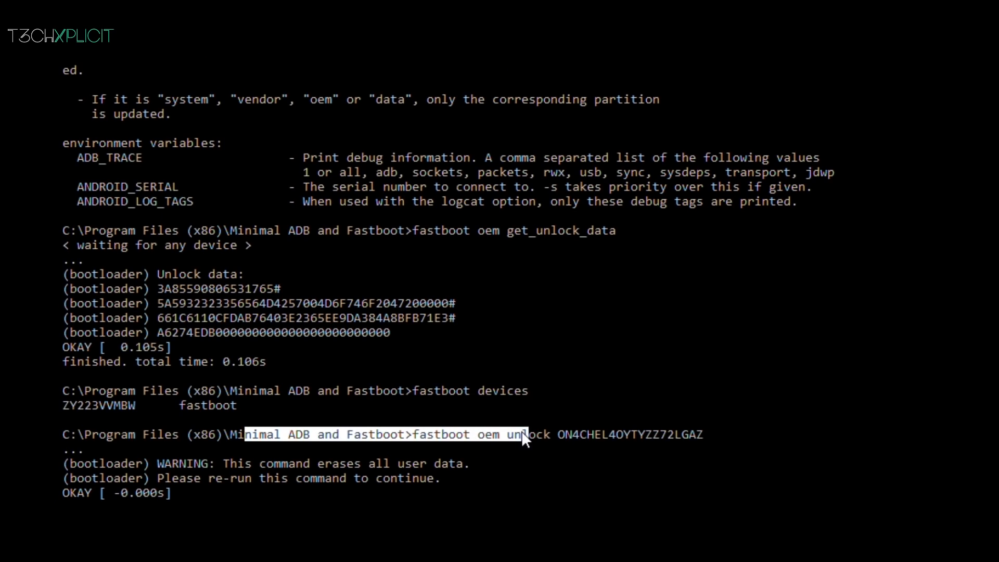
right_click(537, 441)
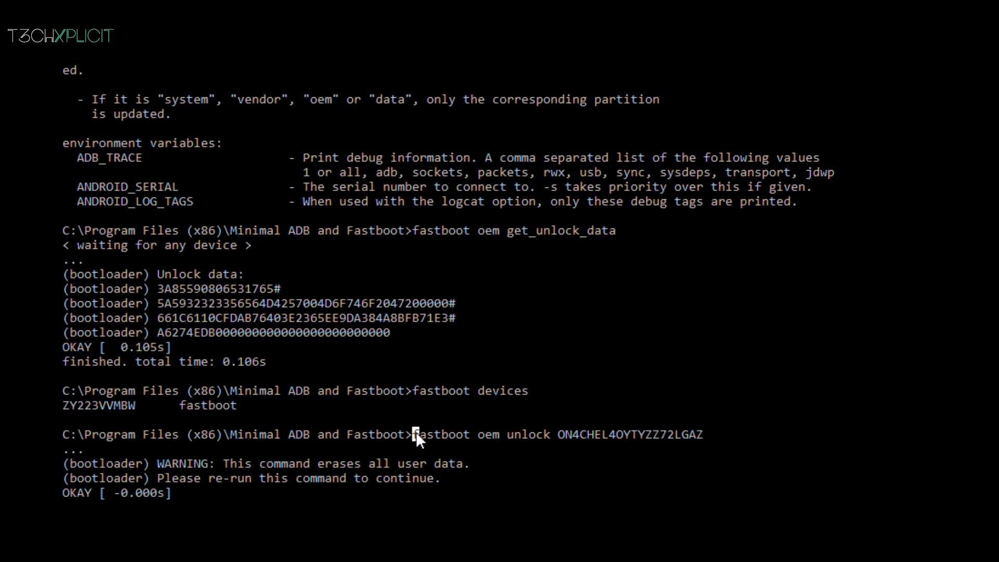
drag(584, 445, 702, 445)
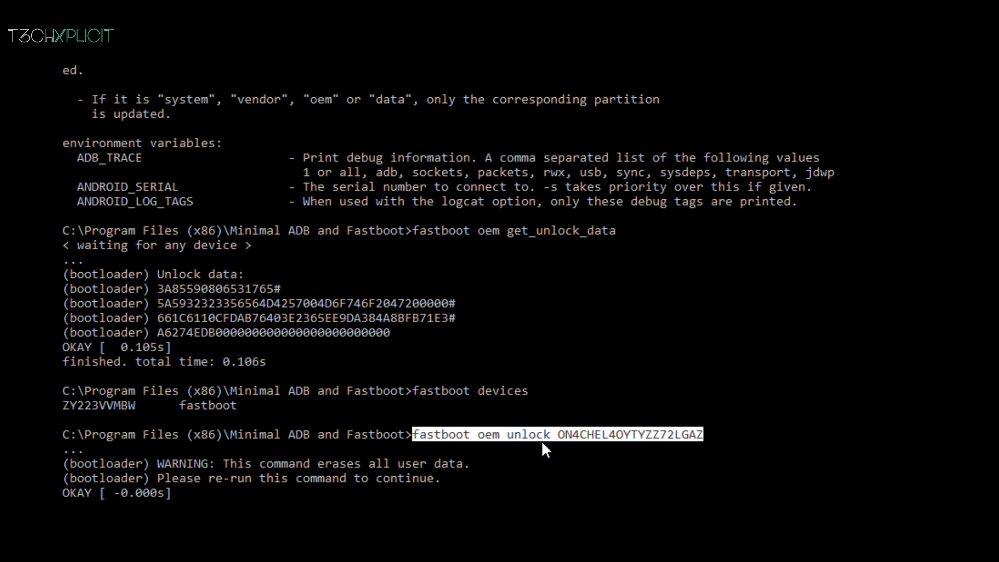
right_click(448, 440)
key(Return)
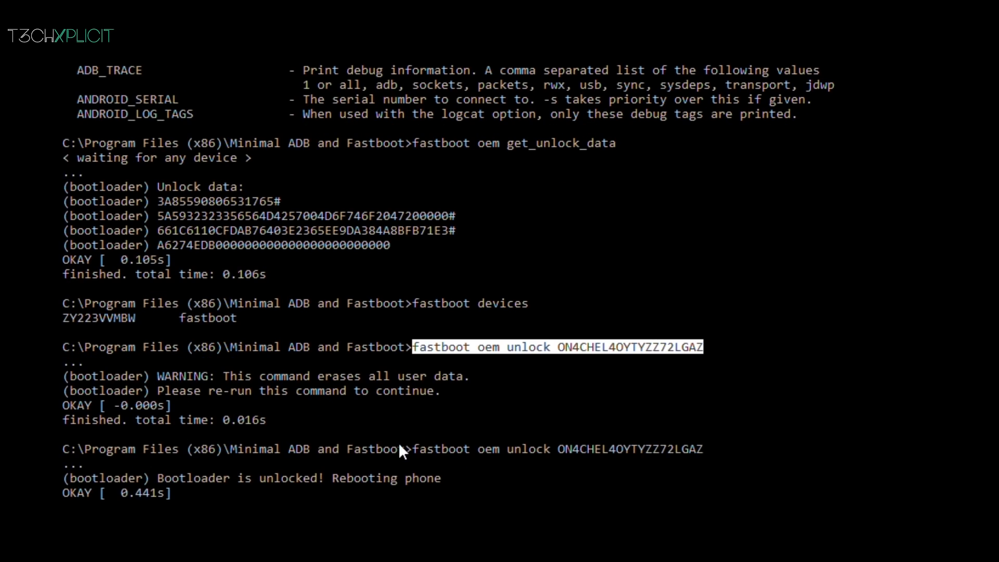
drag(411, 450, 648, 449)
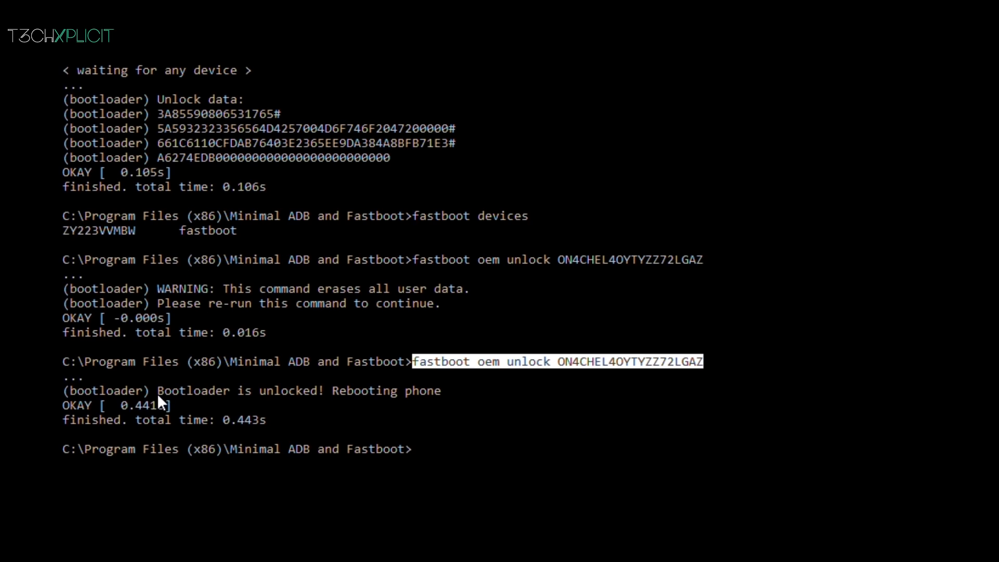
drag(157, 392, 321, 391)
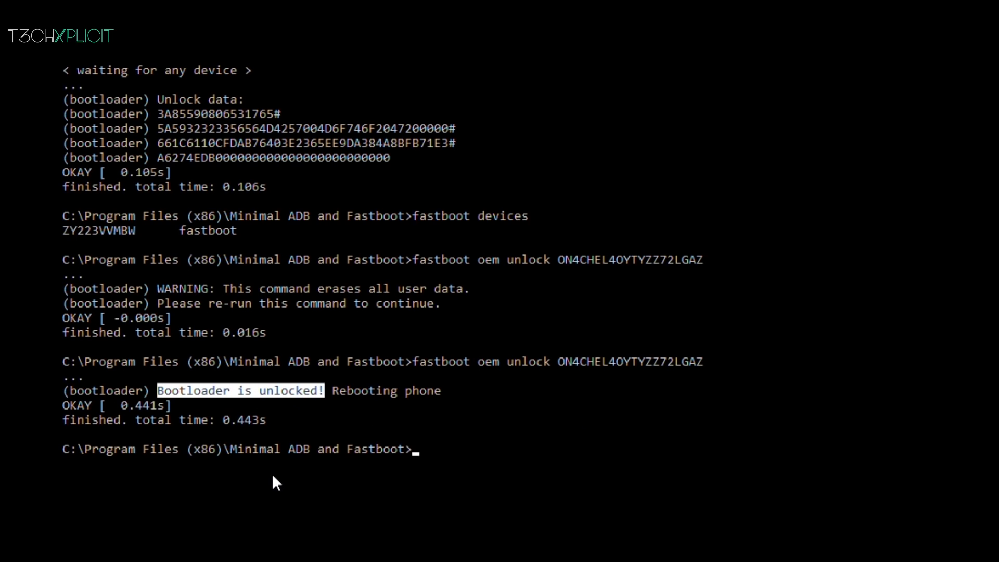